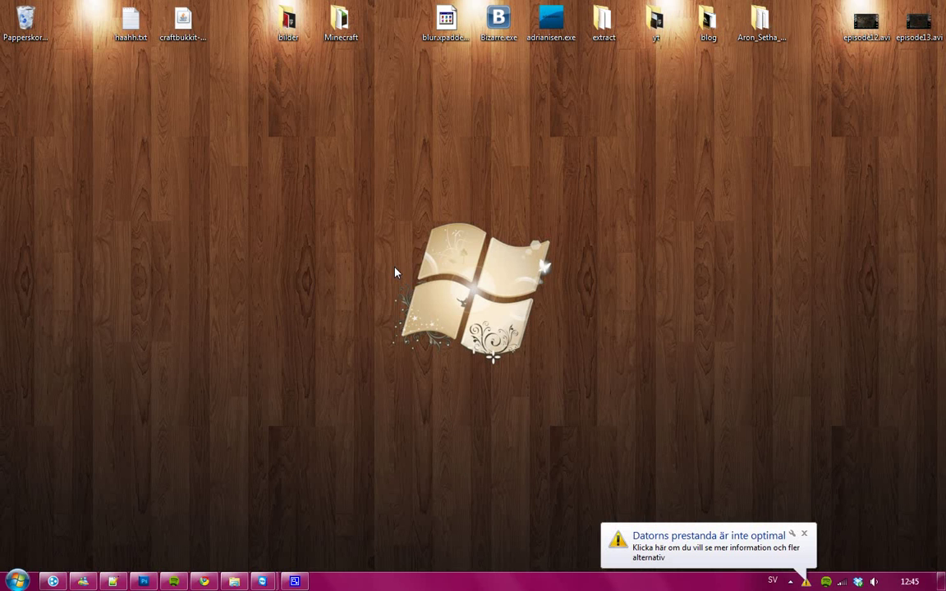
Step: Open the computer performance notification and change the colour scheme to Windows 7 Basic
click(804, 535)
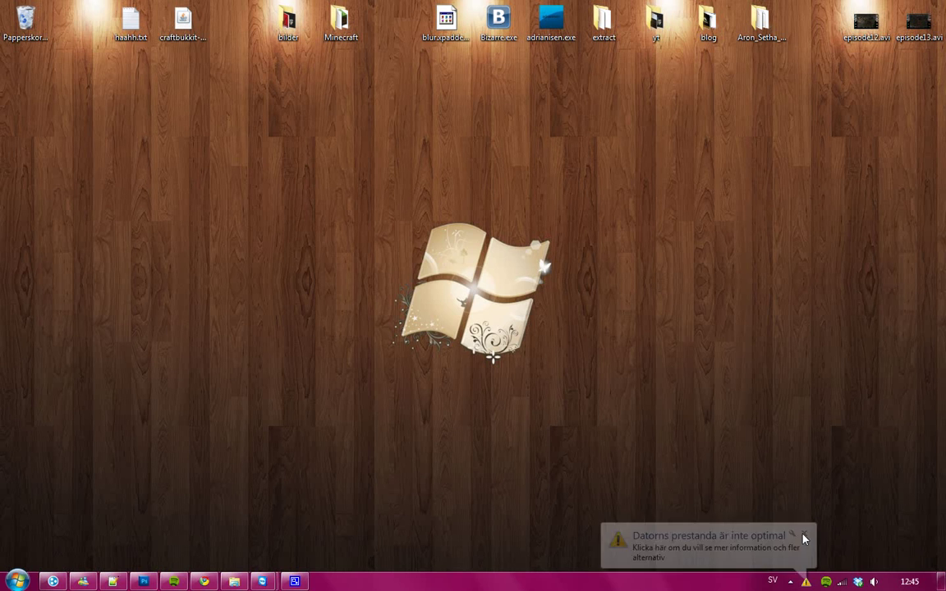
click(743, 559)
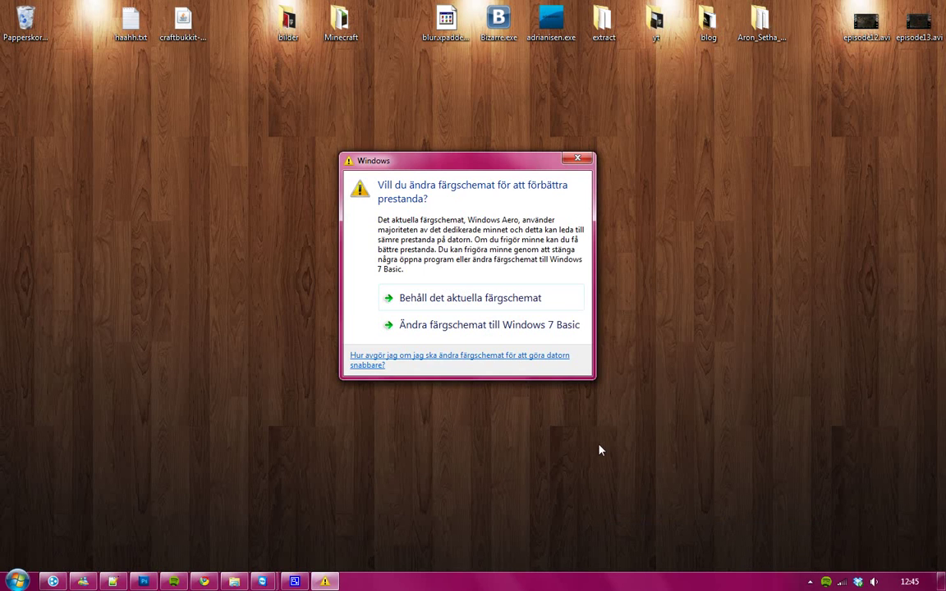
click(568, 326)
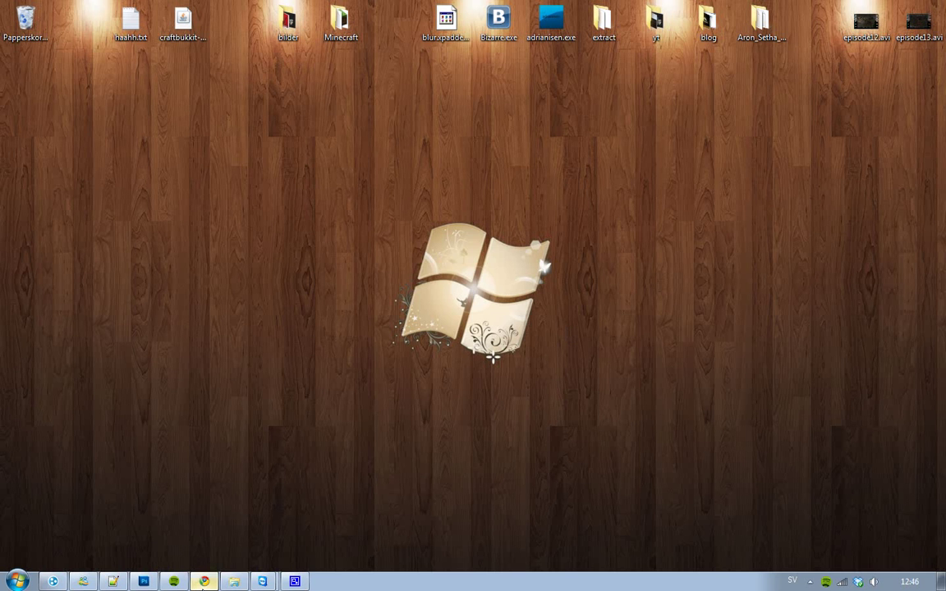
Step: Switch to the FileHippo Hamachi page in Chrome, bring up LogMeIn Hamachi and check its version information
click(204, 581)
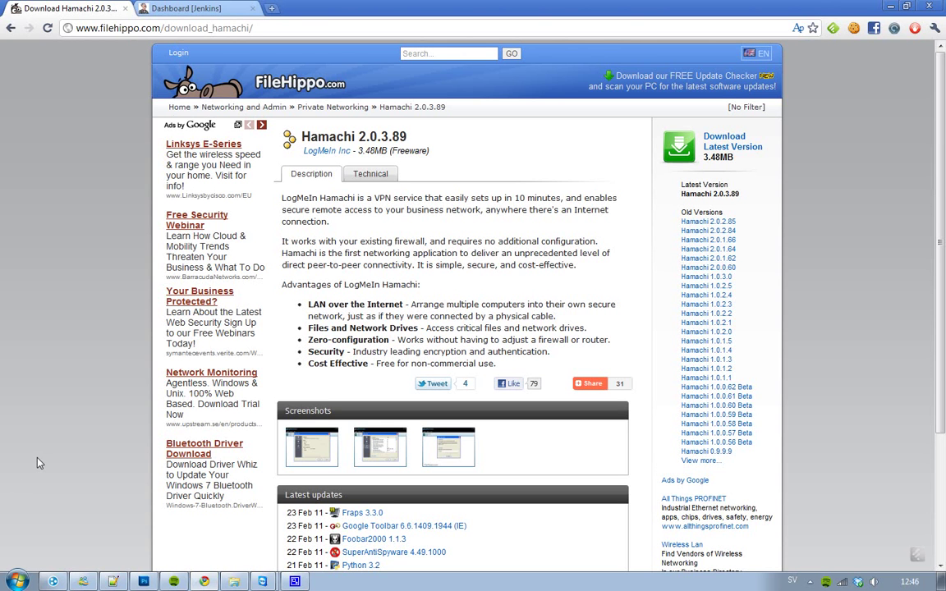
click(55, 581)
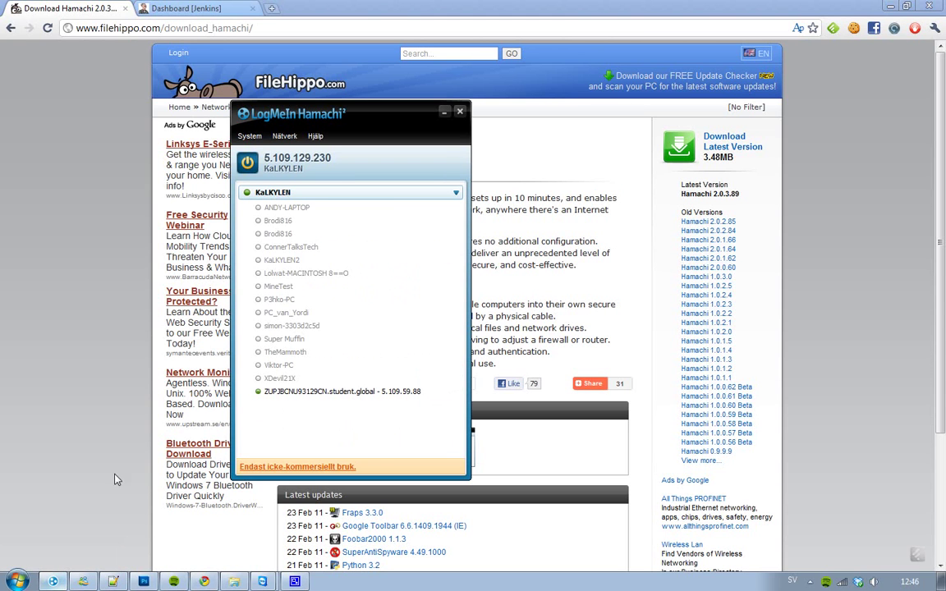
drag(336, 117, 215, 122)
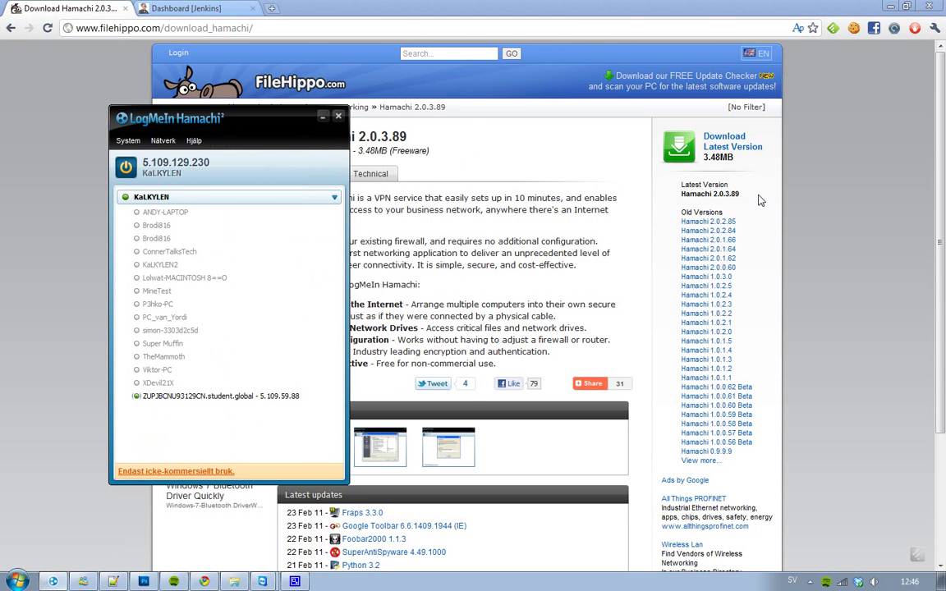
click(197, 144)
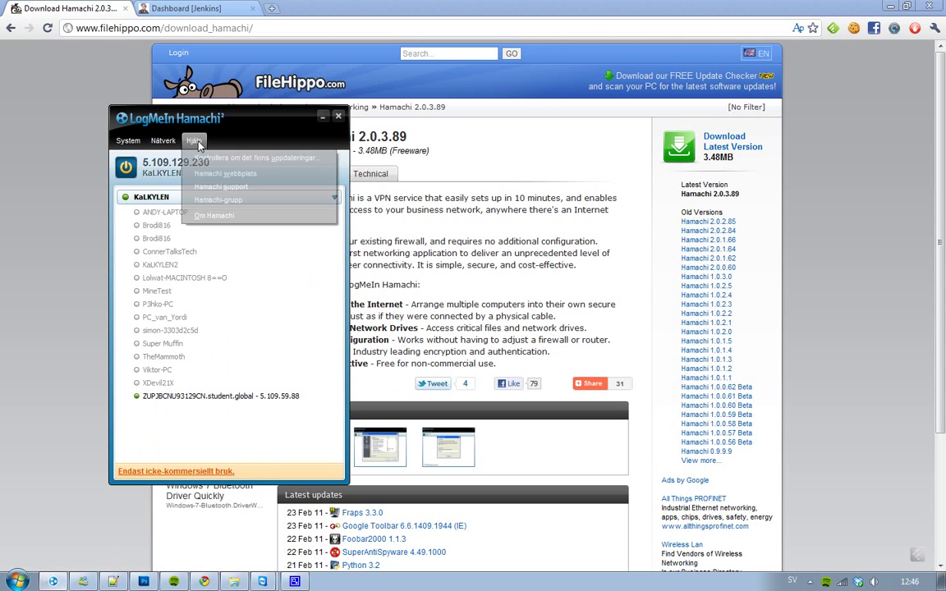
click(215, 214)
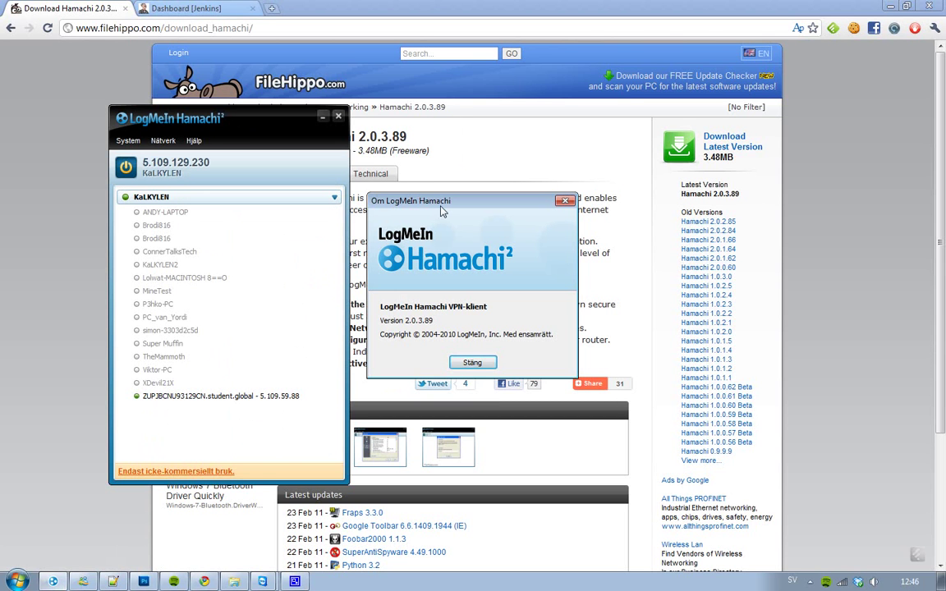
drag(431, 201, 233, 144)
click(276, 307)
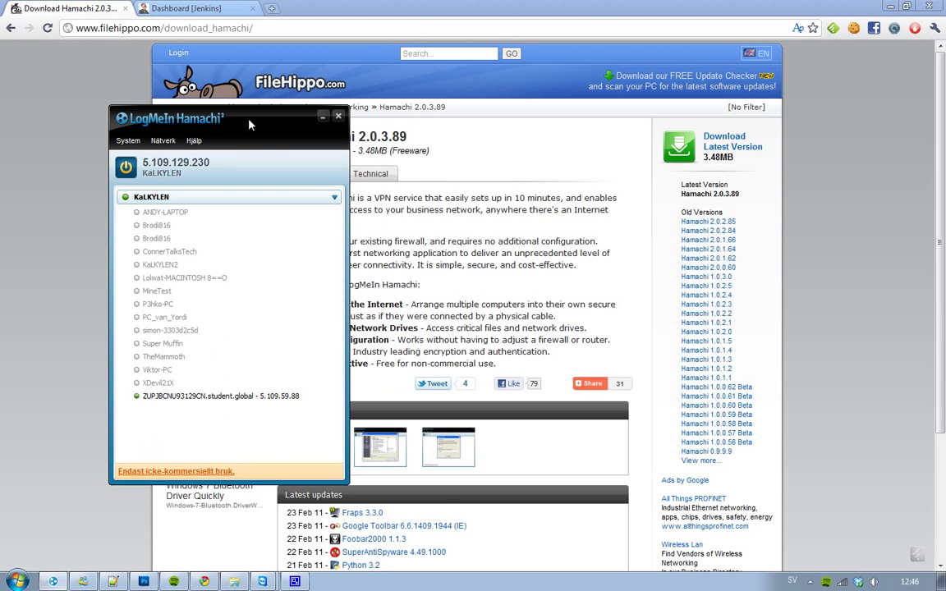
Step: Reposition the Hamachi window over the middle of the page and collapse the network's member list
drag(252, 121, 366, 146)
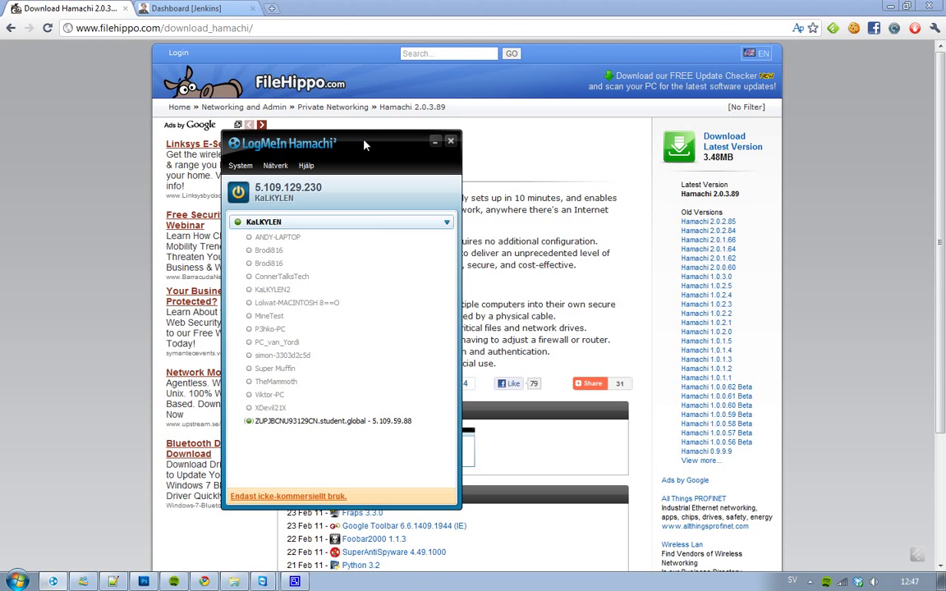
drag(315, 146, 388, 121)
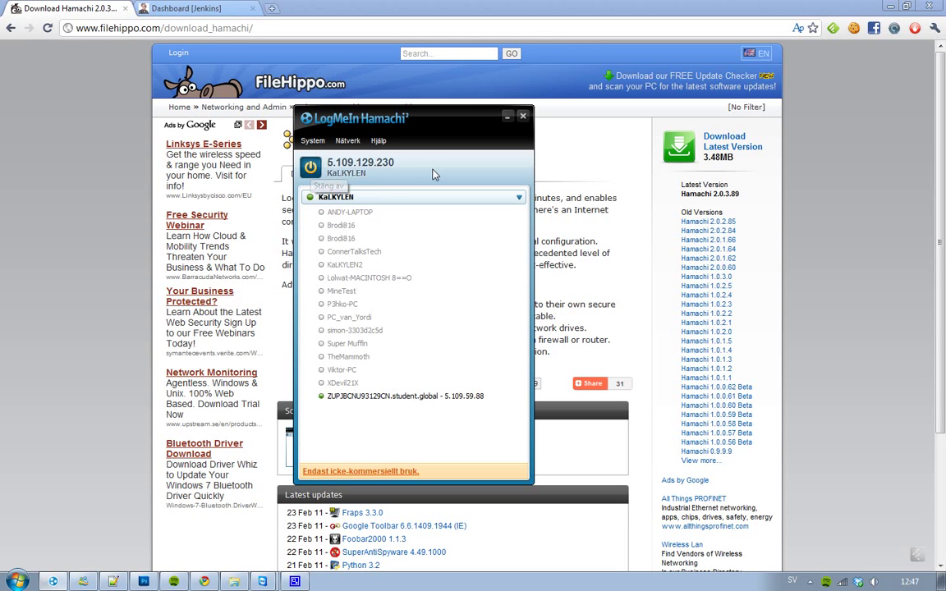
click(519, 198)
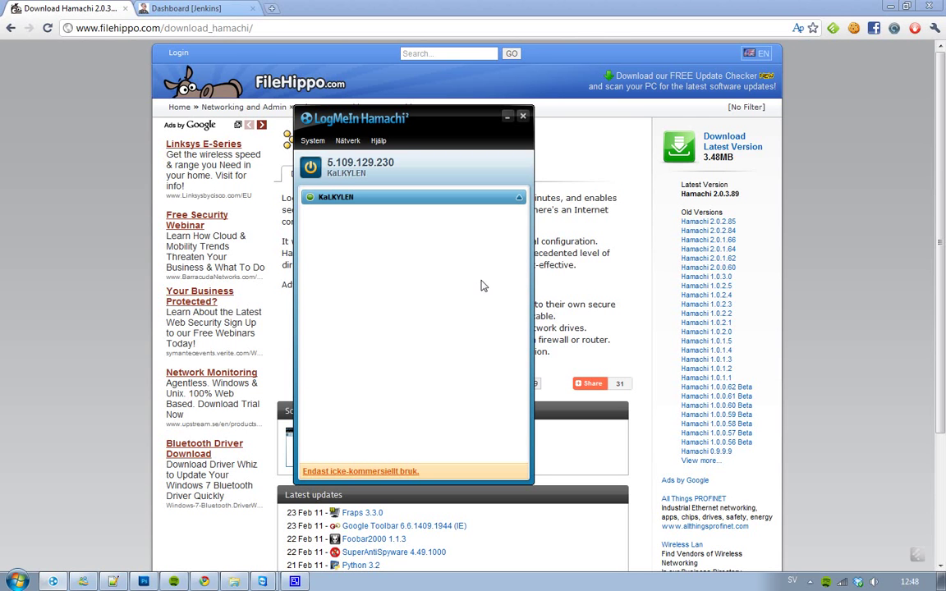
Step: Download craftbukkit-0.0.1-SNAPSHOT.jar from dev-CraftBukkit build #429 on the Jenkins site, keeping the file despite the warning
click(213, 7)
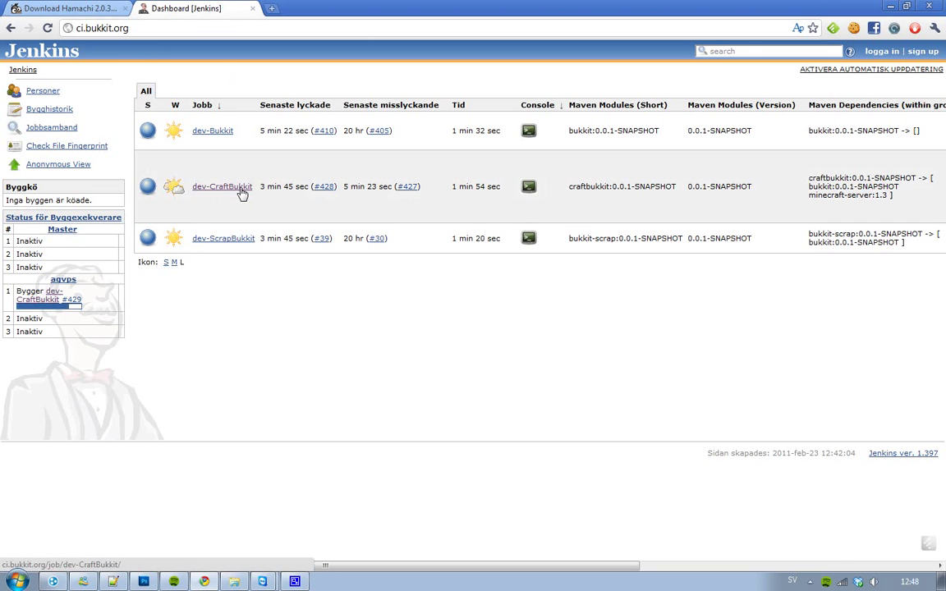
click(242, 189)
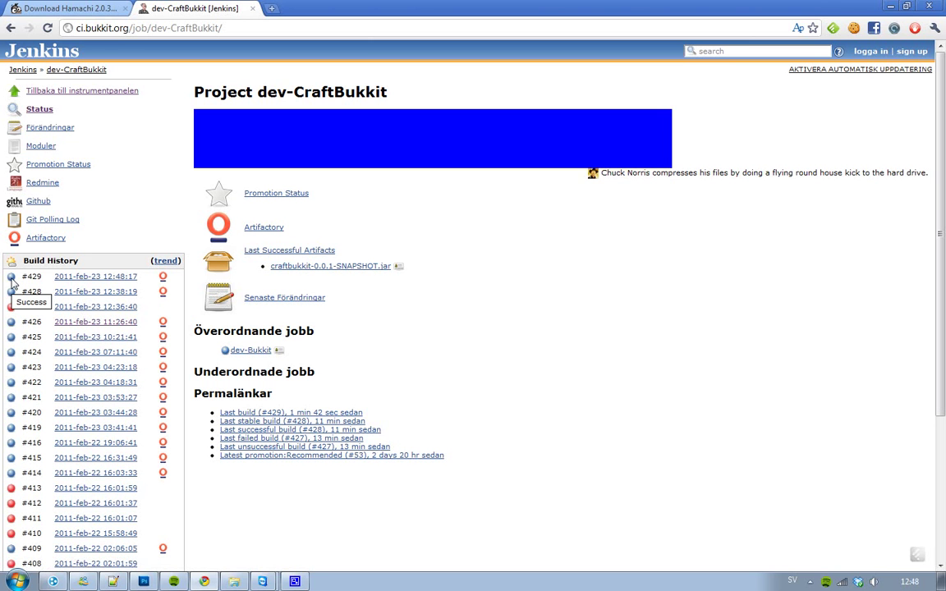
click(64, 278)
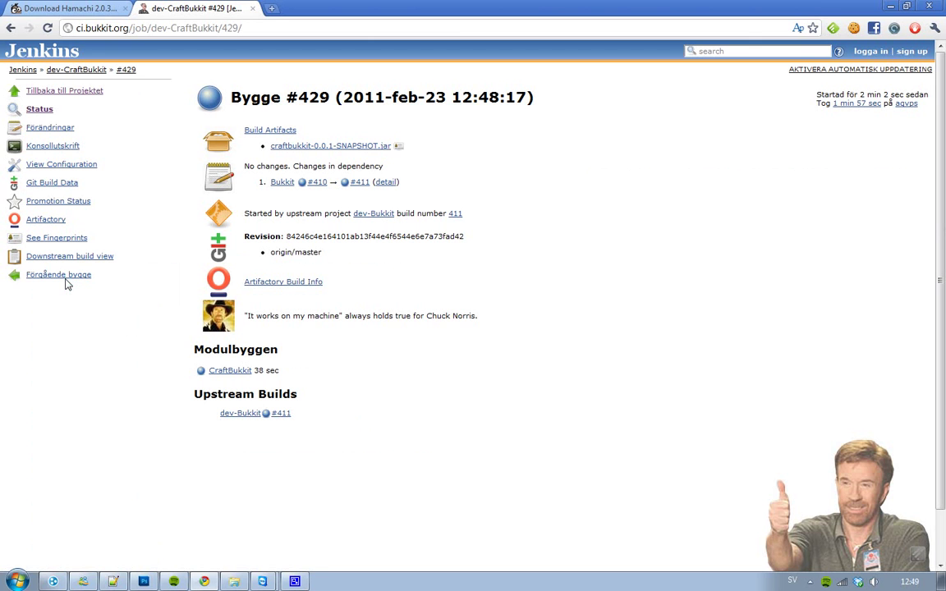
click(362, 154)
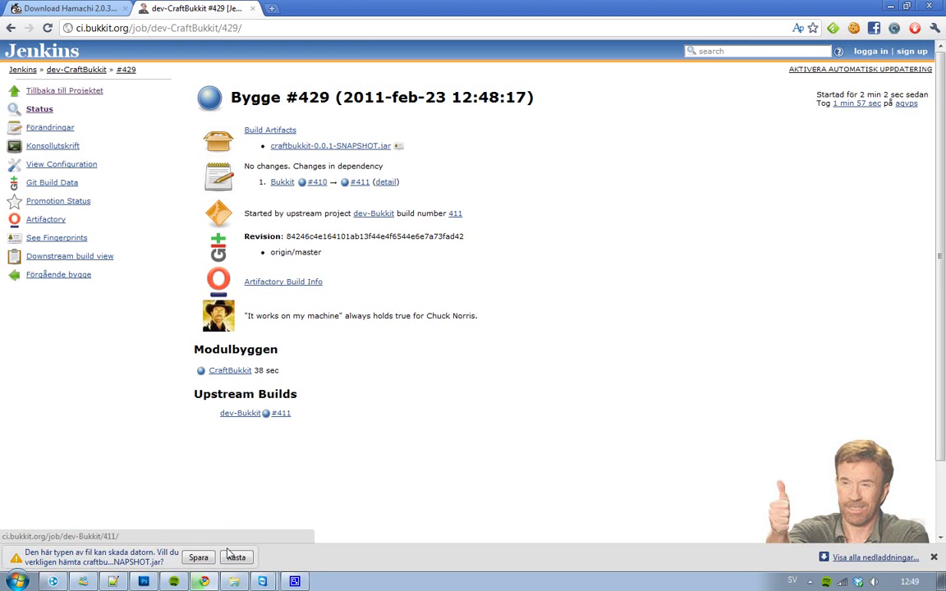
click(210, 559)
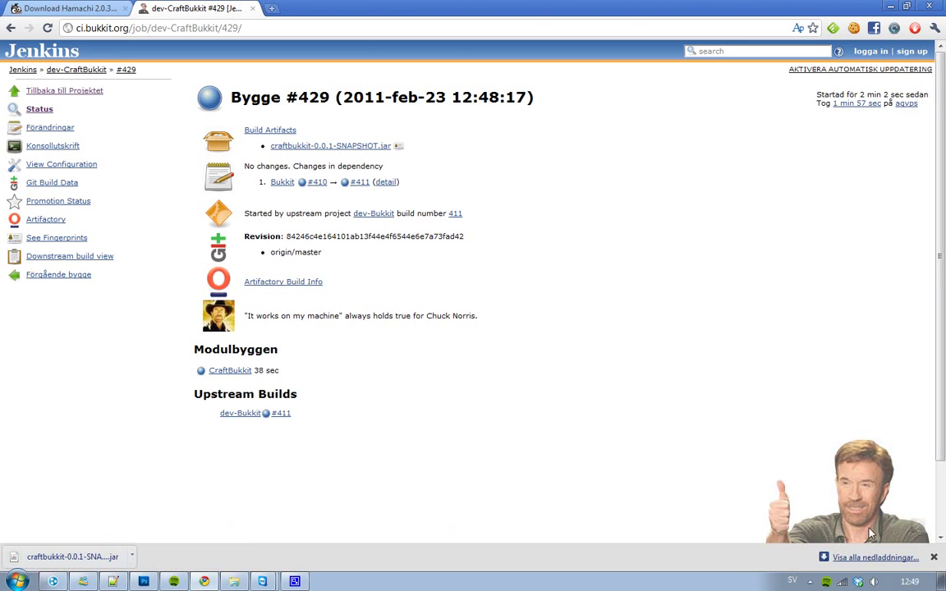
click(934, 558)
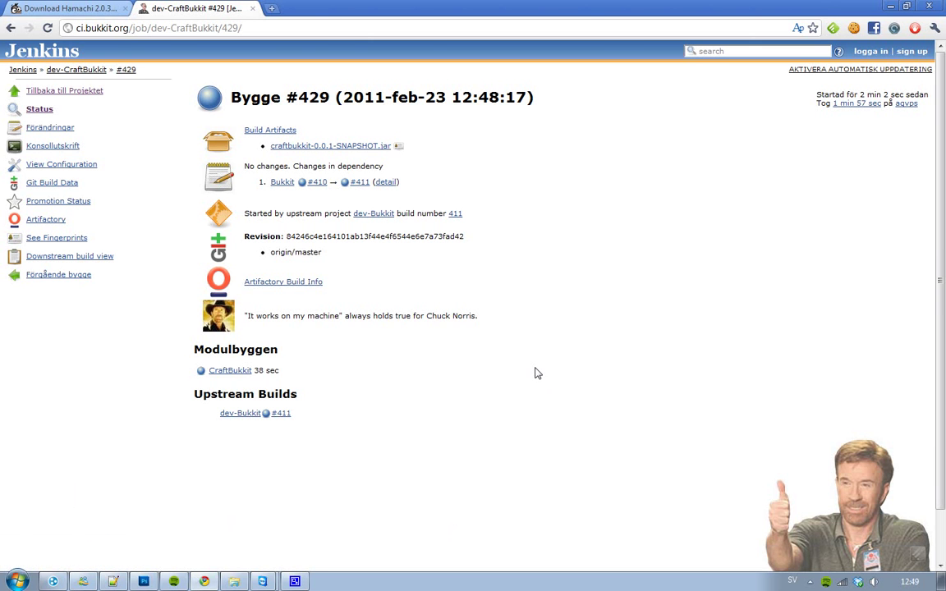
Step: Show the desktop and move the CraftBukkit jar and haahh.txt down out of the upper icon row
key(super+d)
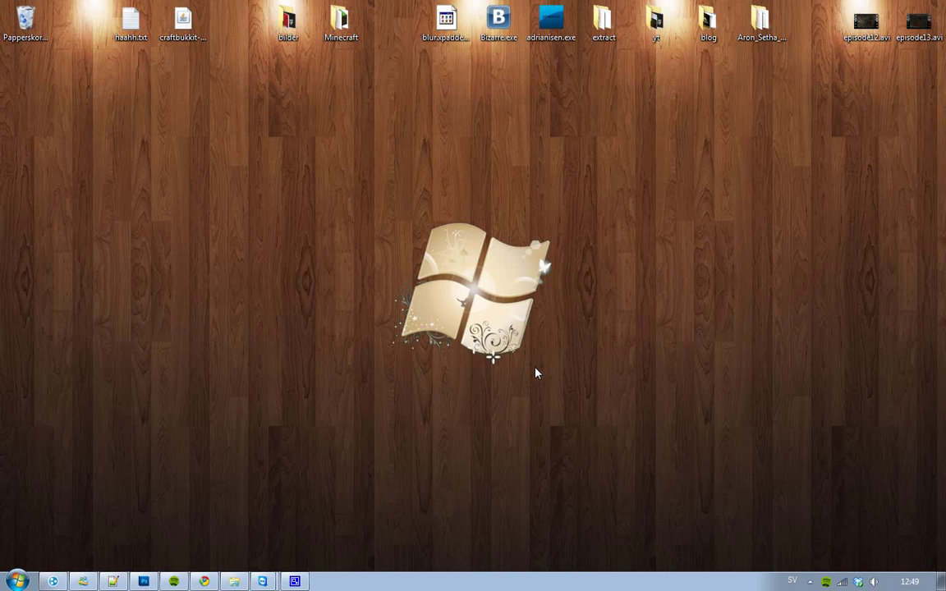
click(182, 26)
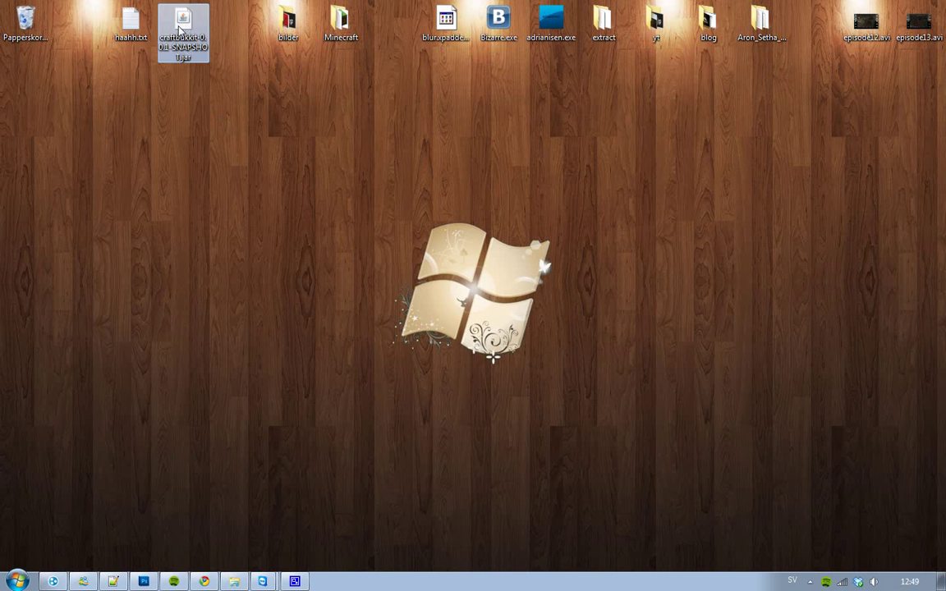
drag(179, 26, 179, 215)
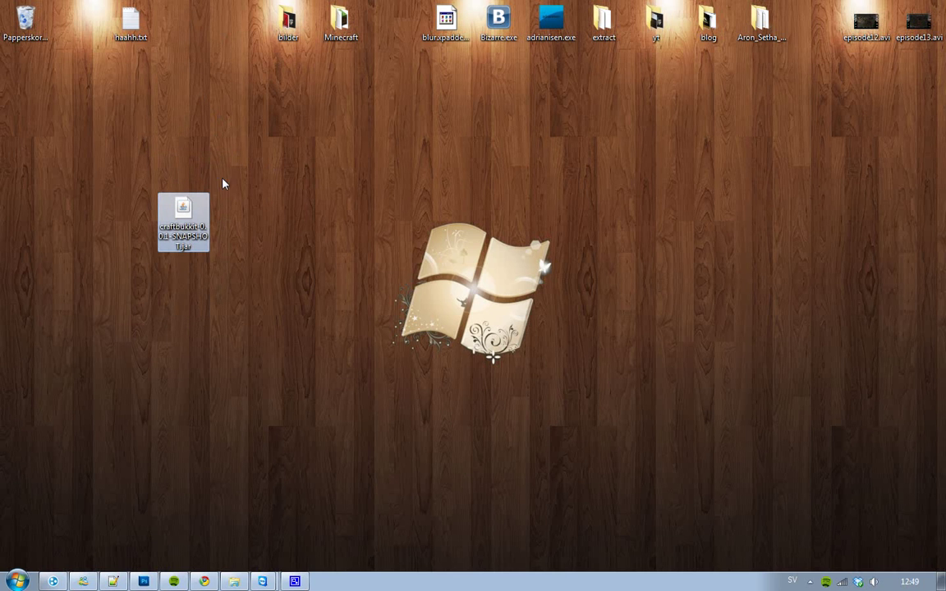
drag(119, 17, 139, 203)
Step: Create a desktop folder named "mc server" and place it in the upper icon row
right_click(141, 136)
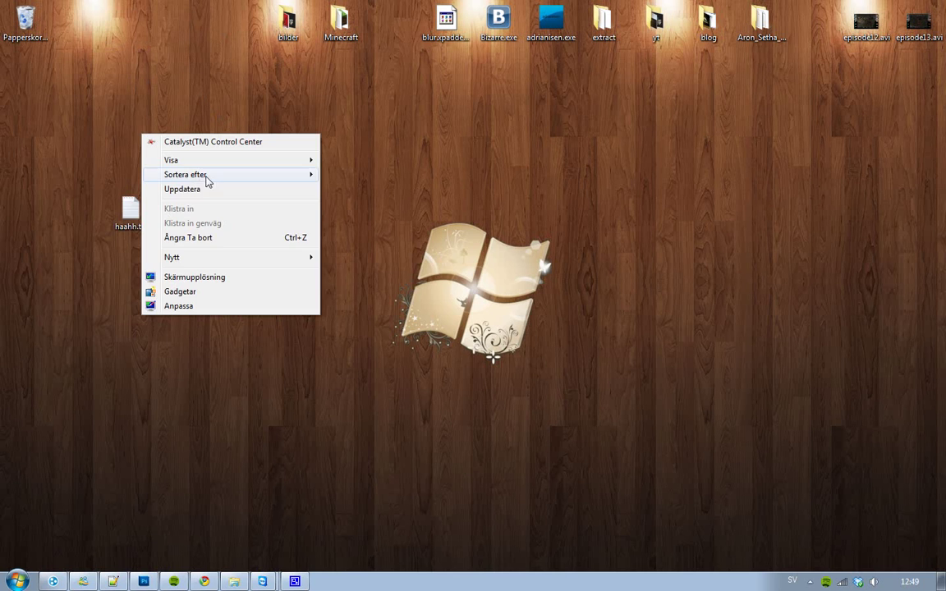
mouse_move(289, 260)
click(344, 259)
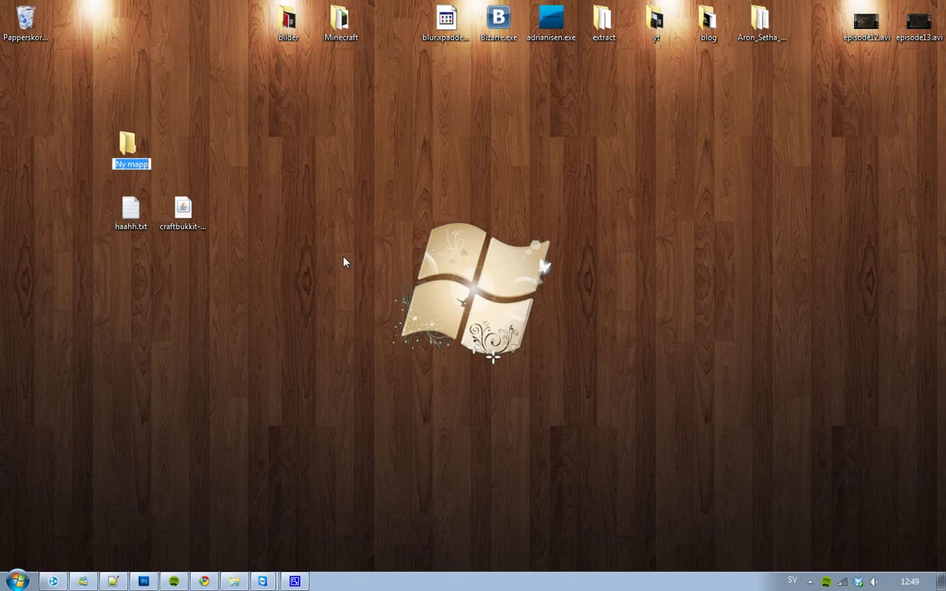
text(mc server)
key(Return)
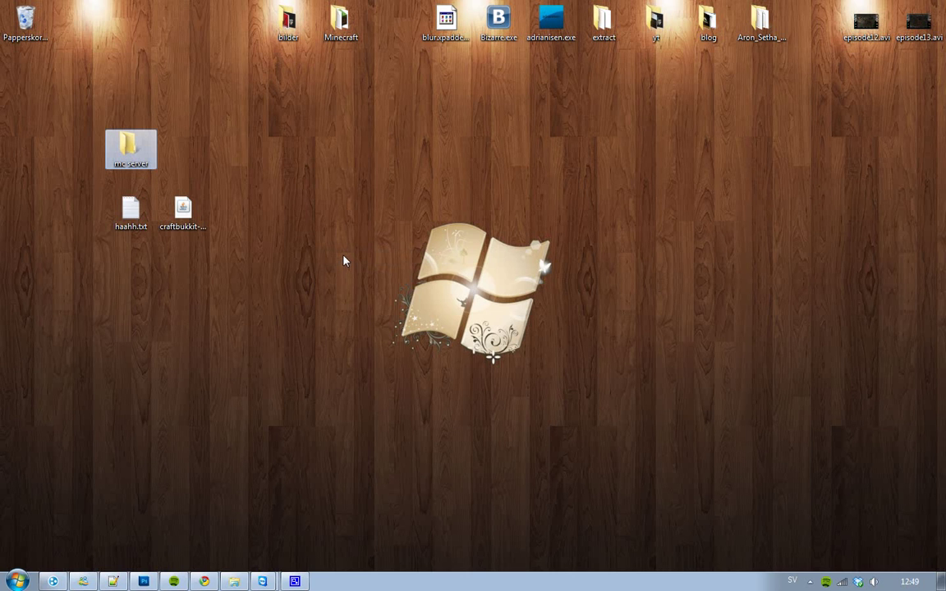
drag(130, 149, 123, 36)
click(226, 100)
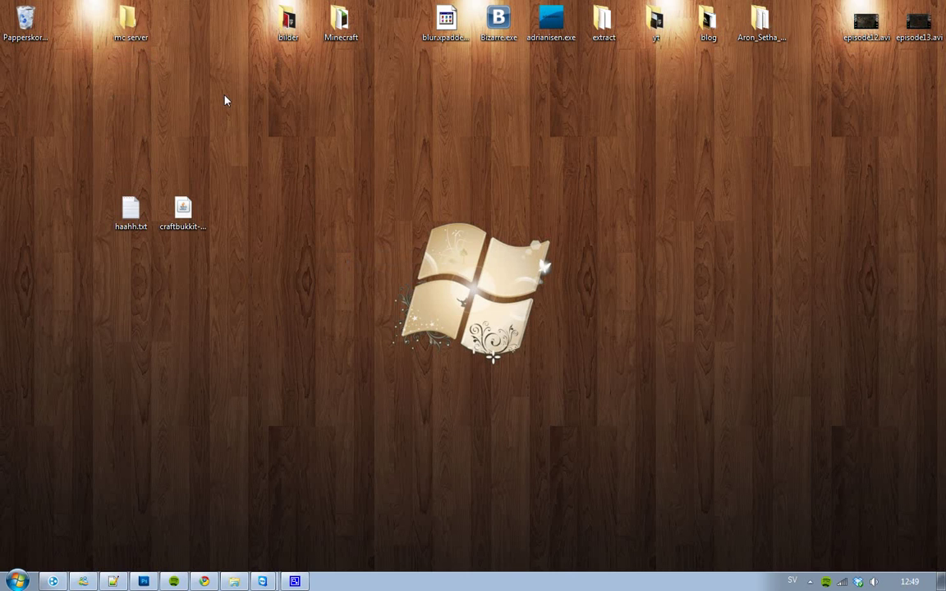
Step: Move the CraftBukkit jar into the mc server folder and open that folder, shifting its window clear of the desktop icons
drag(182, 212, 128, 33)
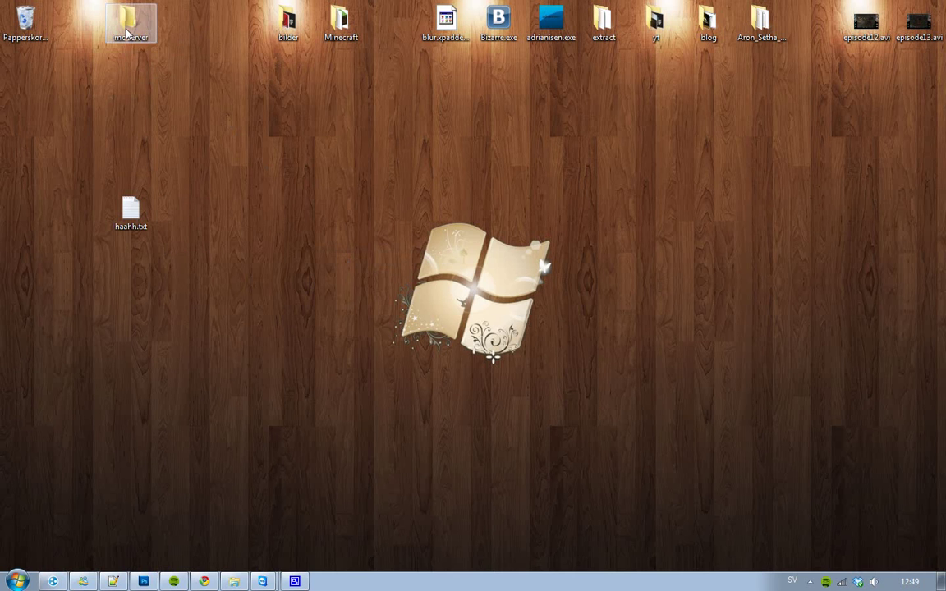
double_click(129, 33)
click(292, 93)
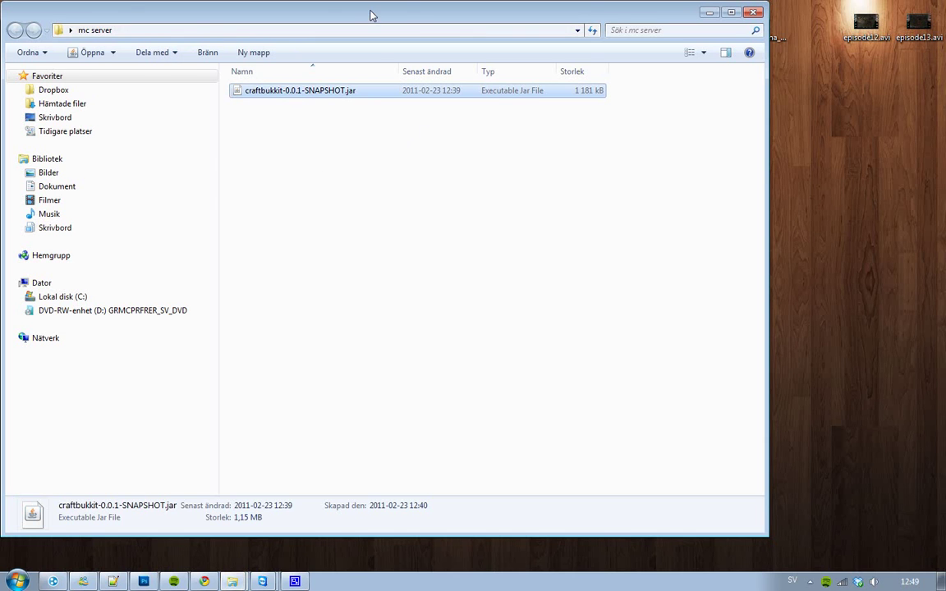
drag(370, 15, 547, 33)
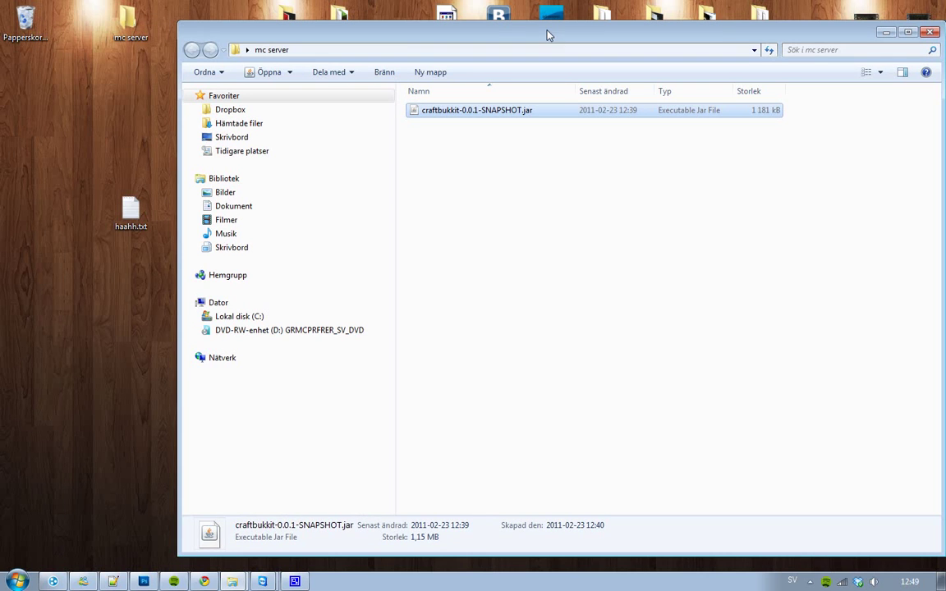
Step: Create a text document named "Start Server.txt" in the mc server folder
right_click(444, 173)
mouse_move(570, 354)
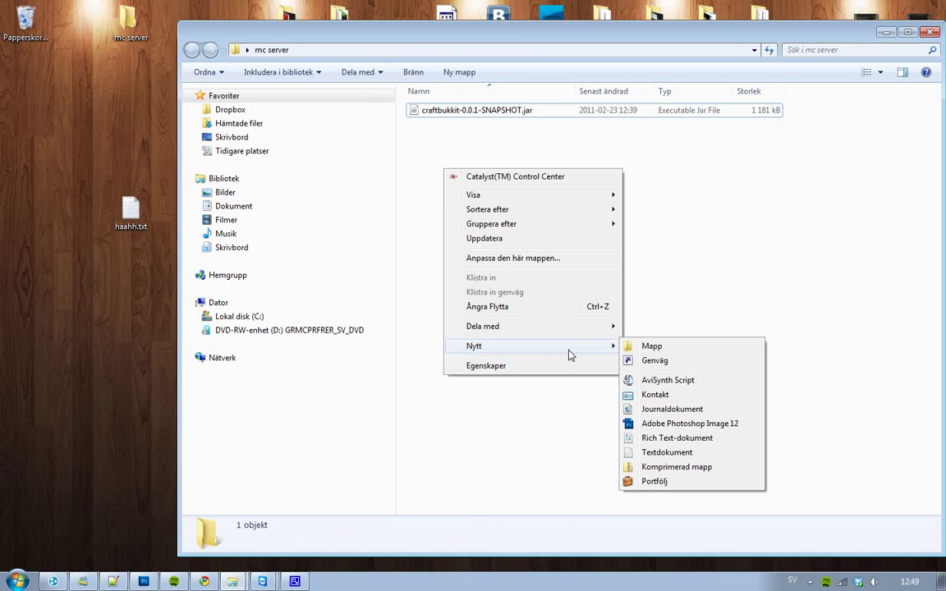
click(682, 451)
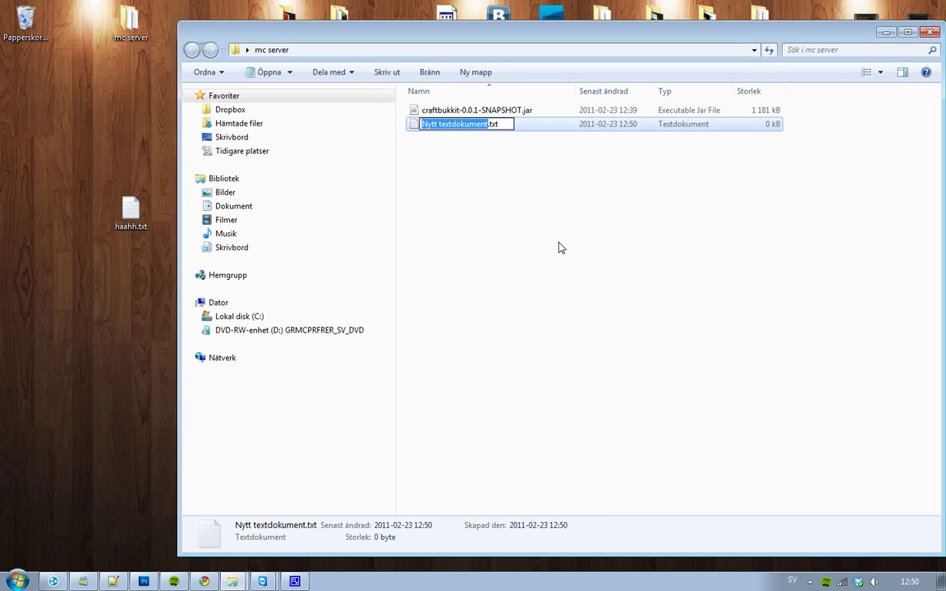
key(BackSpace)
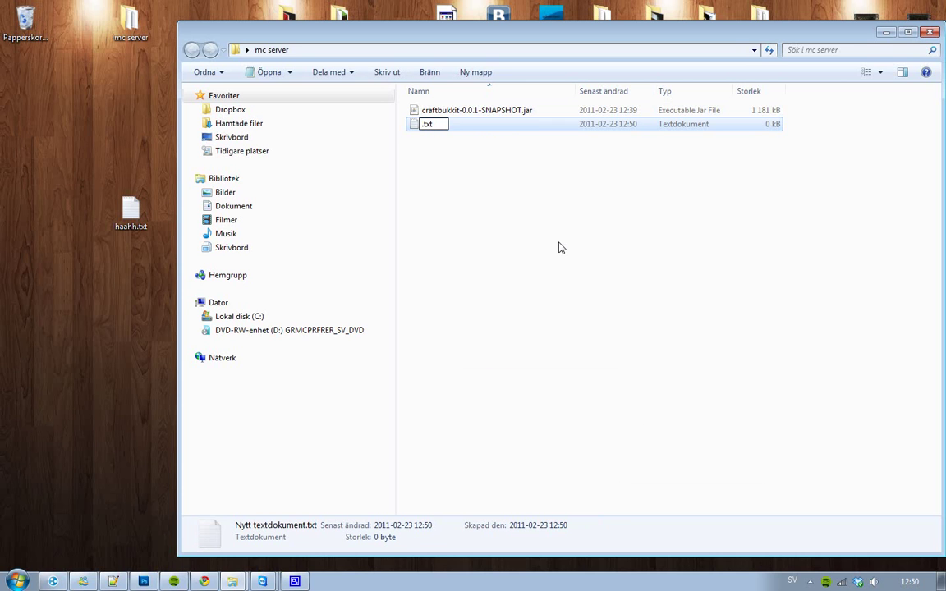
text(Start)
text( Tra)
key(BackSpace)
key(BackSpace)
key(BackSpace)
text(Server)
key(Return)
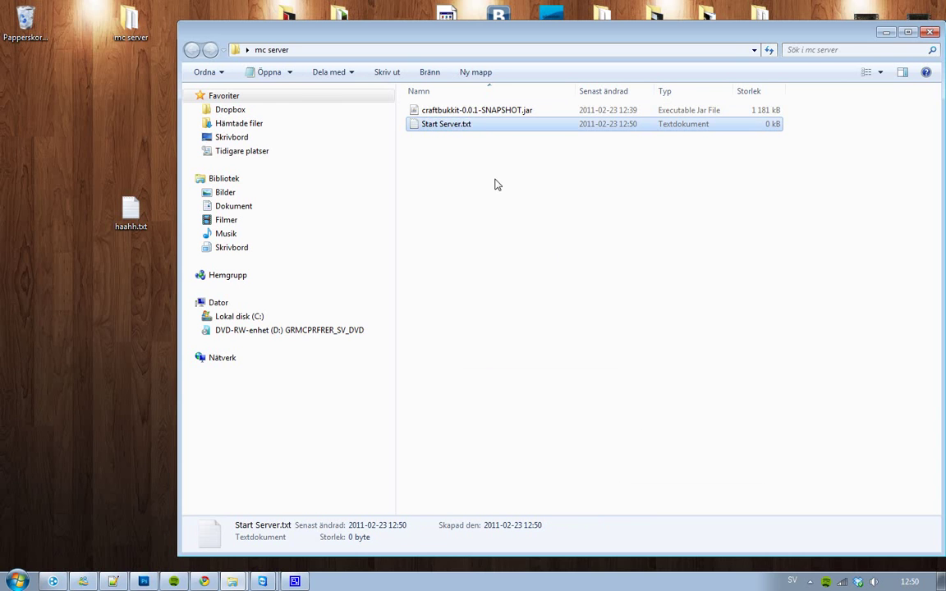
Step: Change the Start Server file's extension to .bat and accept the extension change
click(484, 124)
click(484, 125)
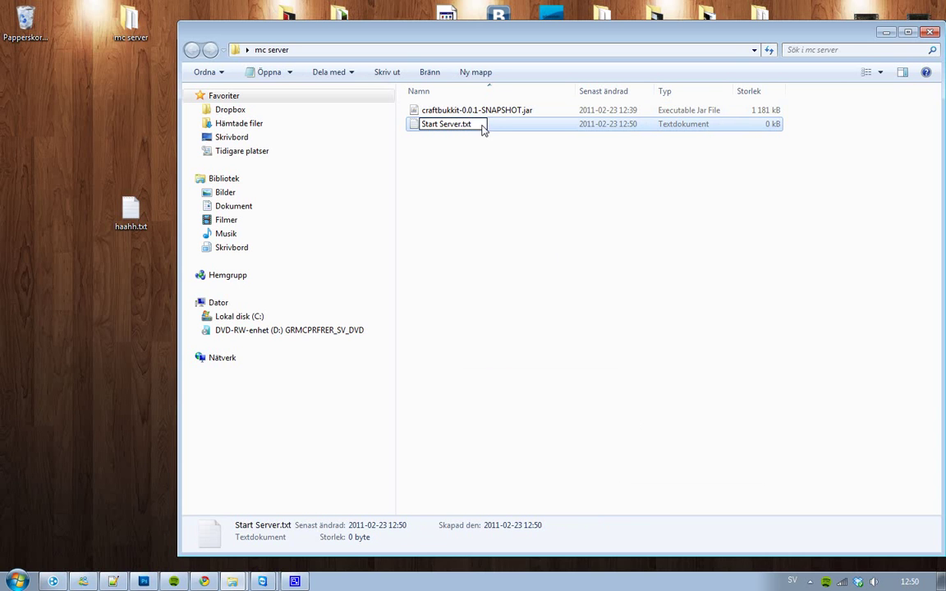
key(BackSpace)
key(BackSpace)
key(BackSpace)
key(BackSpace)
text(.bat)
key(Return)
key(Return)
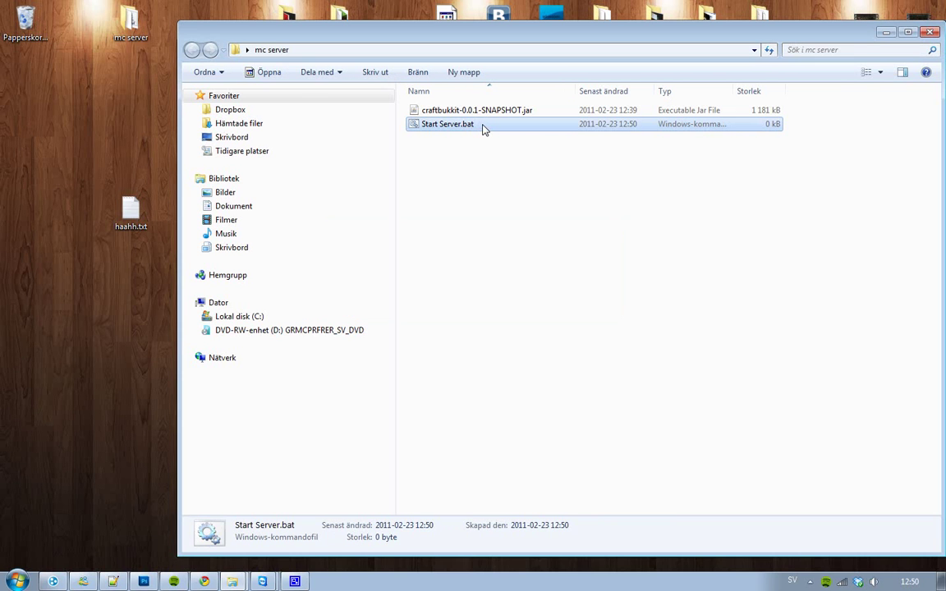
Step: Open Start Server.bat for editing in Notepad++ and shrink the editor window to uncover the desktop
right_click(483, 127)
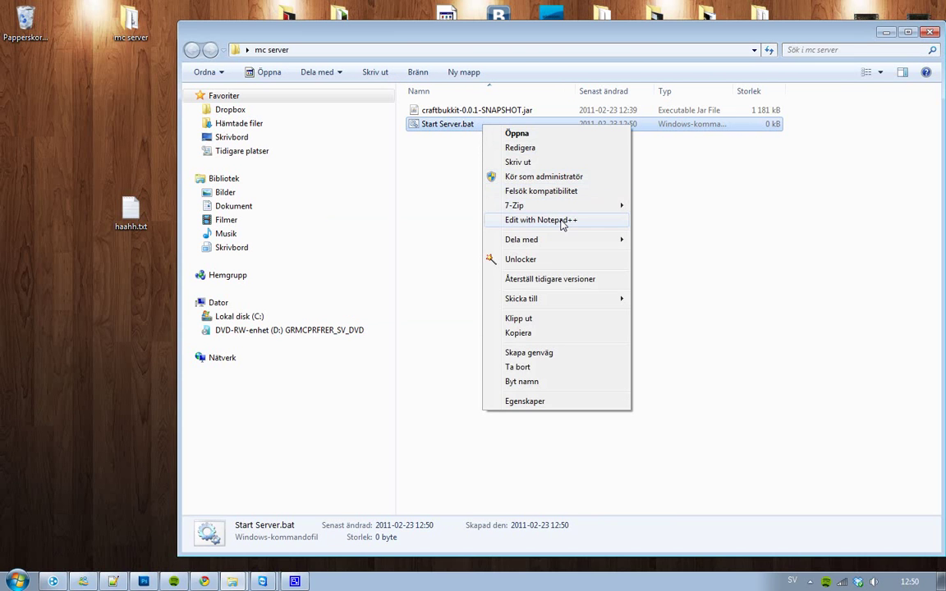
click(540, 220)
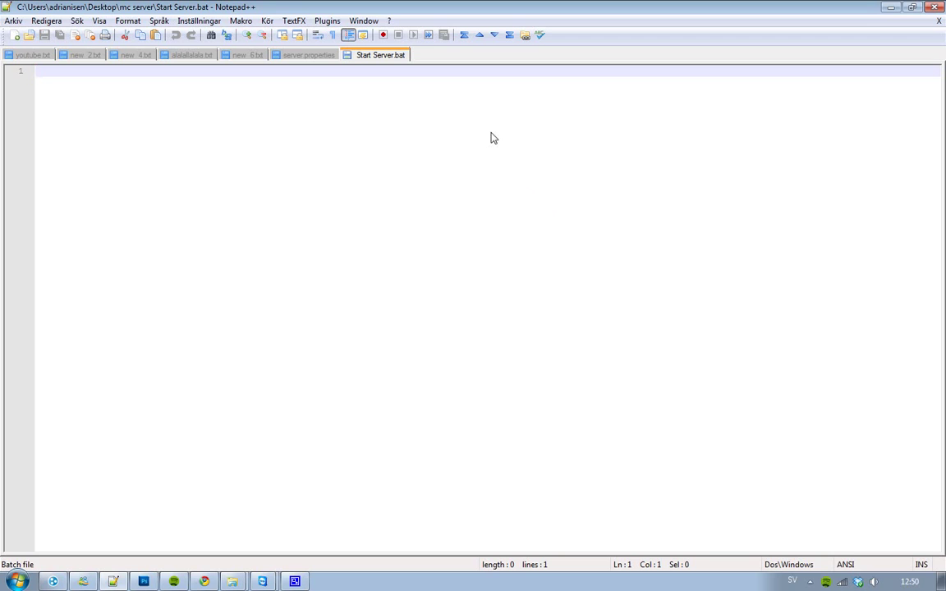
double_click(448, 4)
Step: Copy all the launch commands from haahh.txt on the desktop and minimize that file's window
click(129, 215)
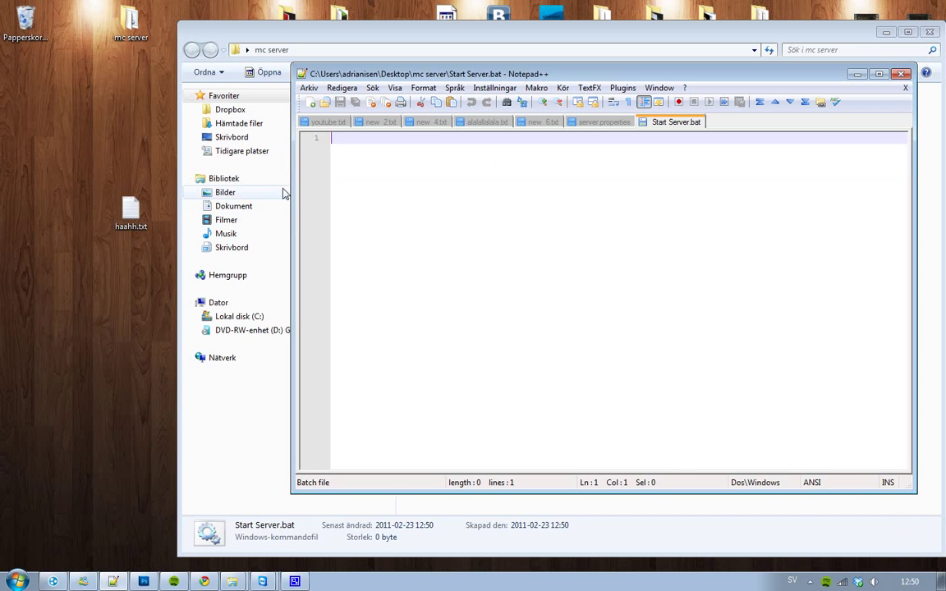
double_click(133, 216)
drag(247, 194, 112, 164)
key(ctrl+c)
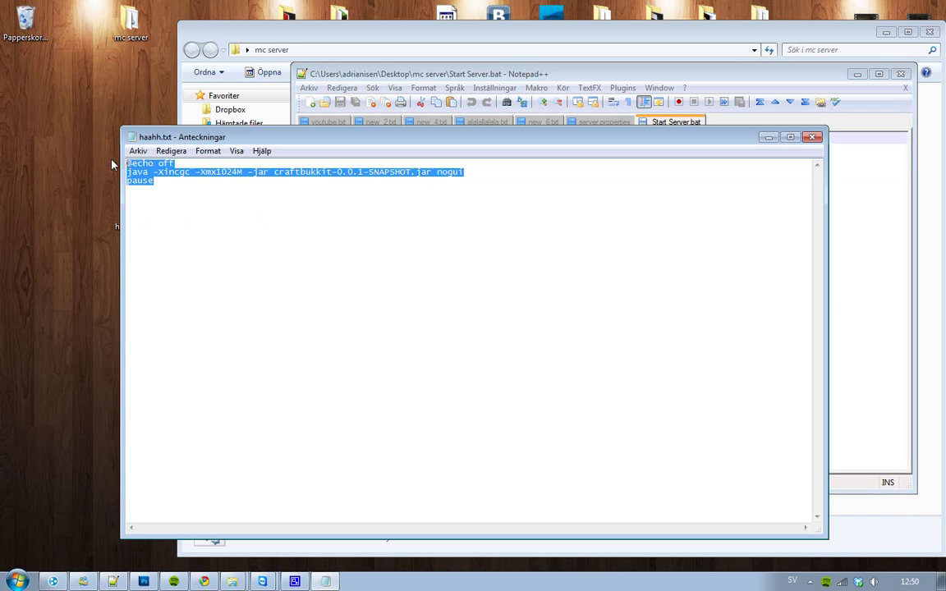
click(768, 137)
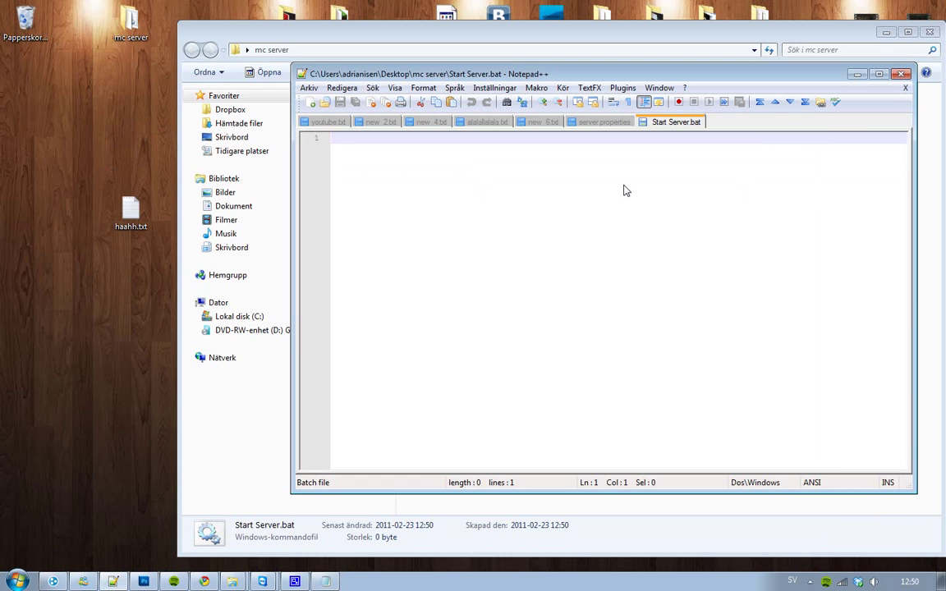
Step: Paste the copied launch commands into Start Server.bat, save the file and minimize the editor
key(ctrl+v)
key(ctrl+s)
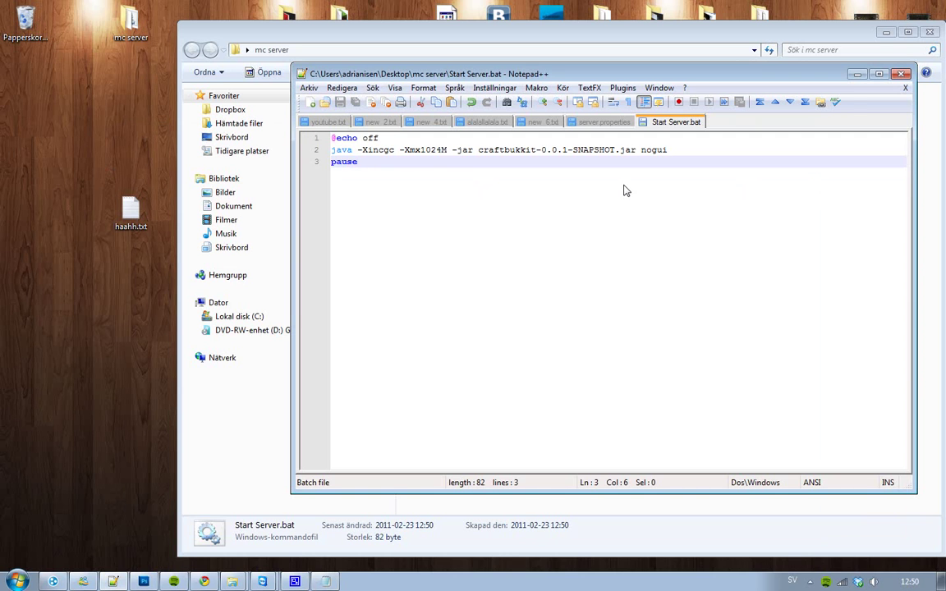
click(855, 77)
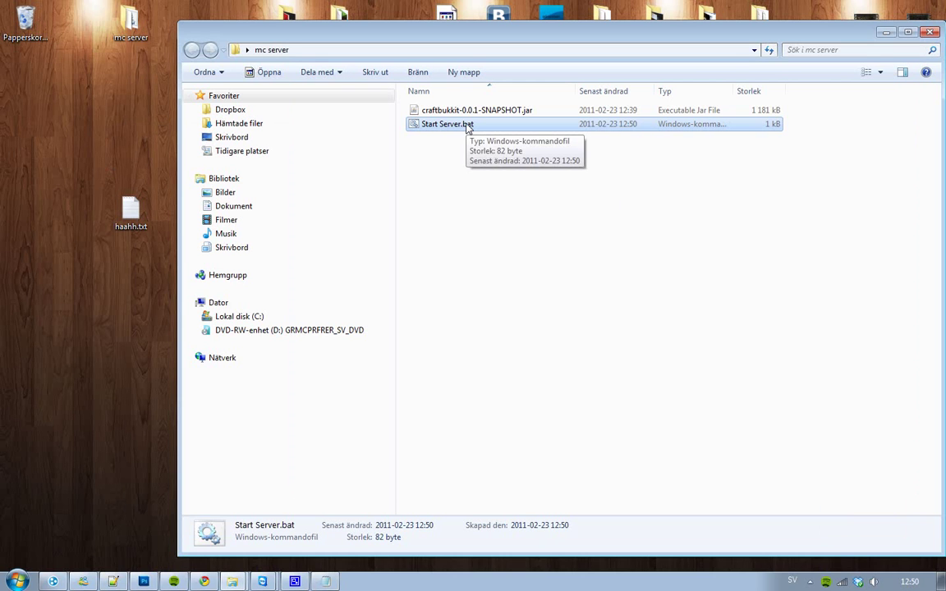
Step: Delete haahh.txt from the desktop, confirming its move to the recycle bin
click(124, 215)
key(Delete)
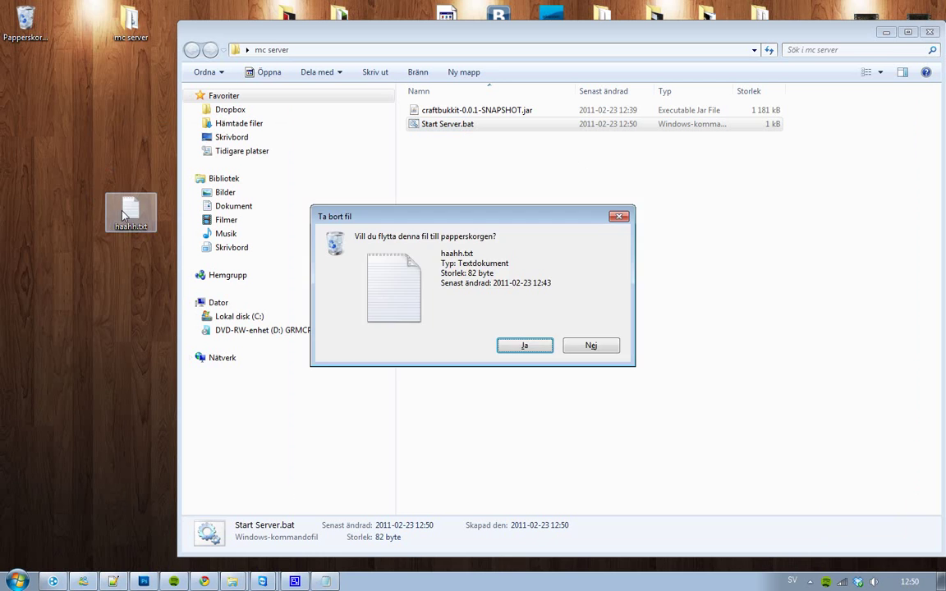
key(Return)
Step: Run Start Server.bat and allow Java through the Windows firewall on private networks
click(441, 128)
double_click(441, 130)
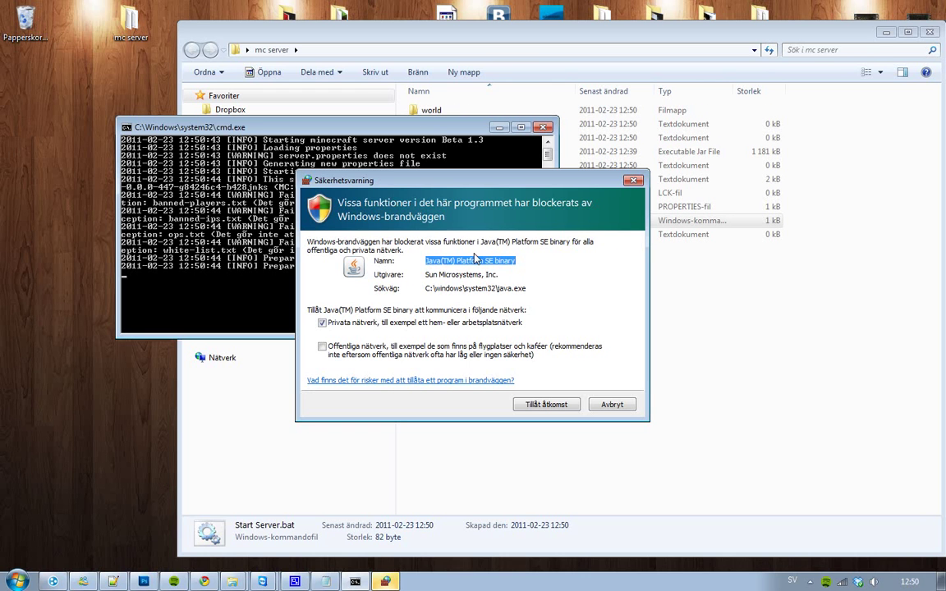
click(563, 406)
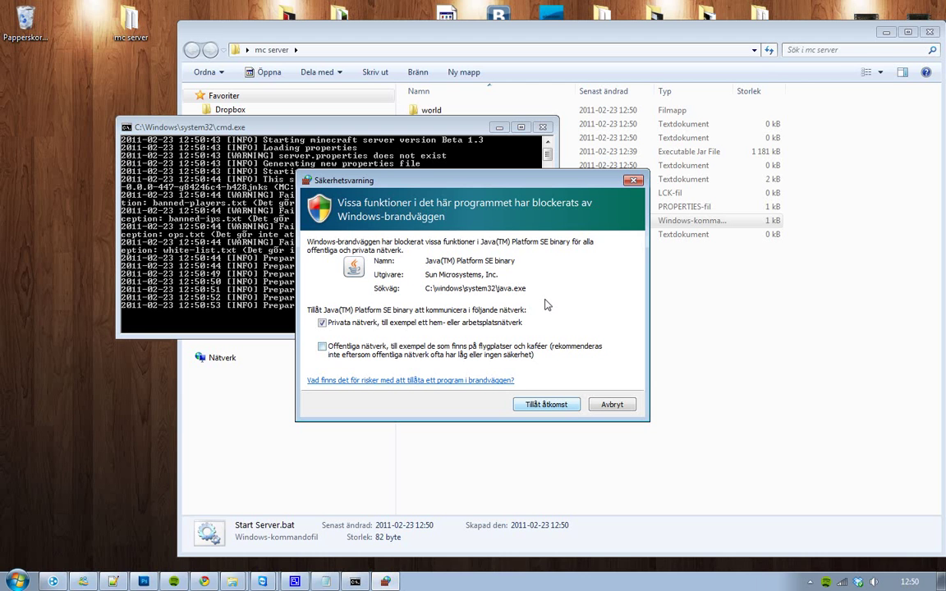
key(Return)
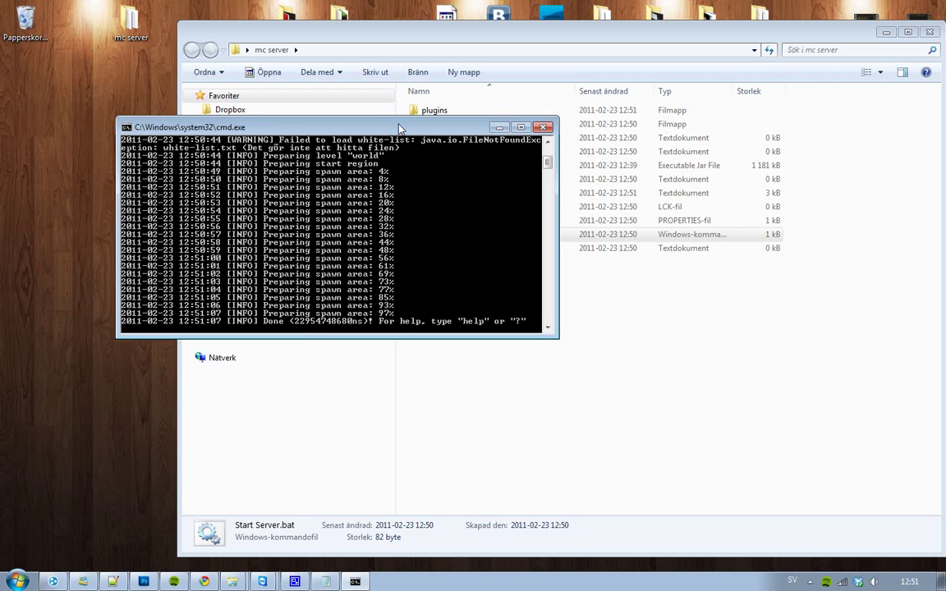
Step: Move the server console clear of the file list and shut the server down with the stop command
drag(401, 131, 365, 265)
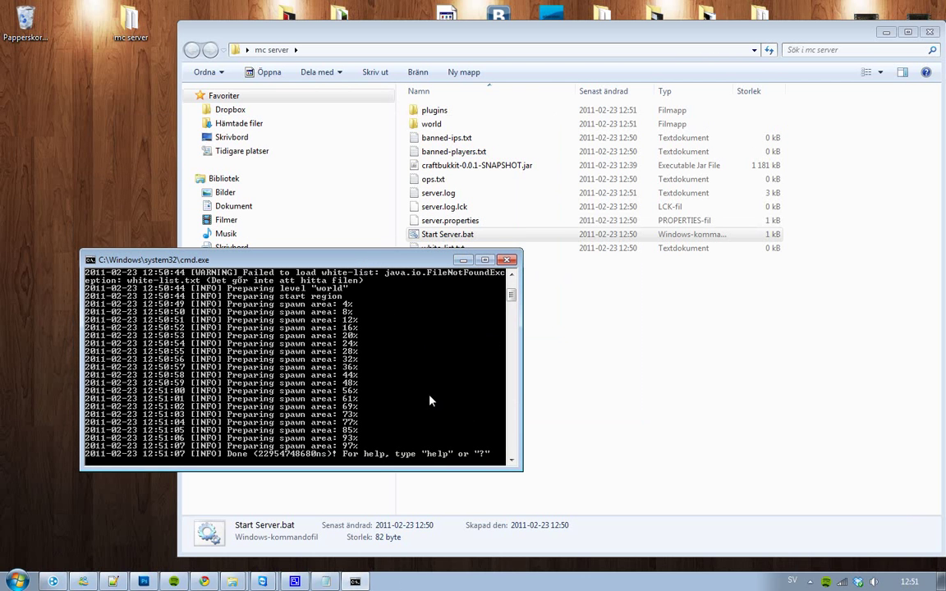
text(stop)
key(Return)
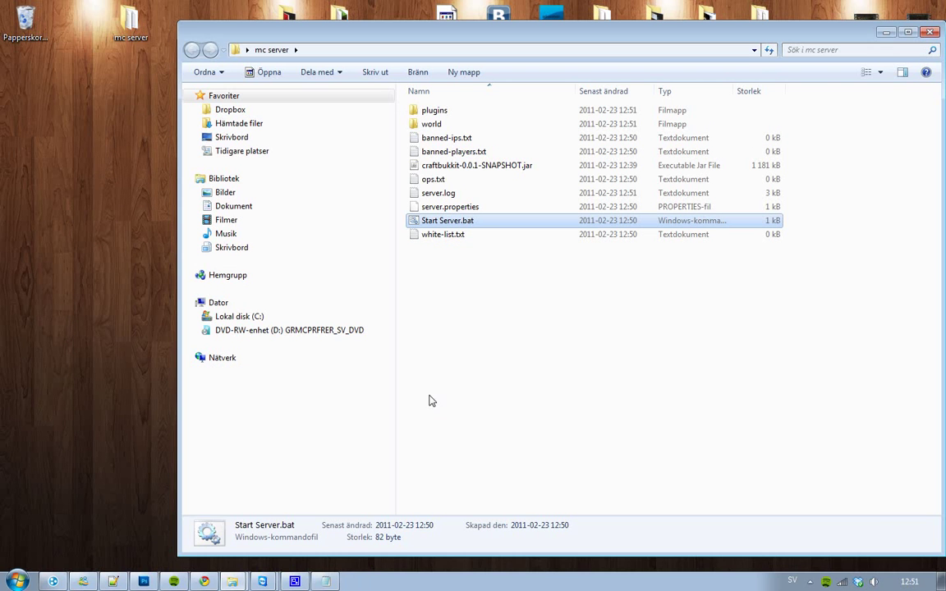
Step: Open server.properties in Notepad++, set level-name to KaLKYLEN and save the file
right_click(450, 206)
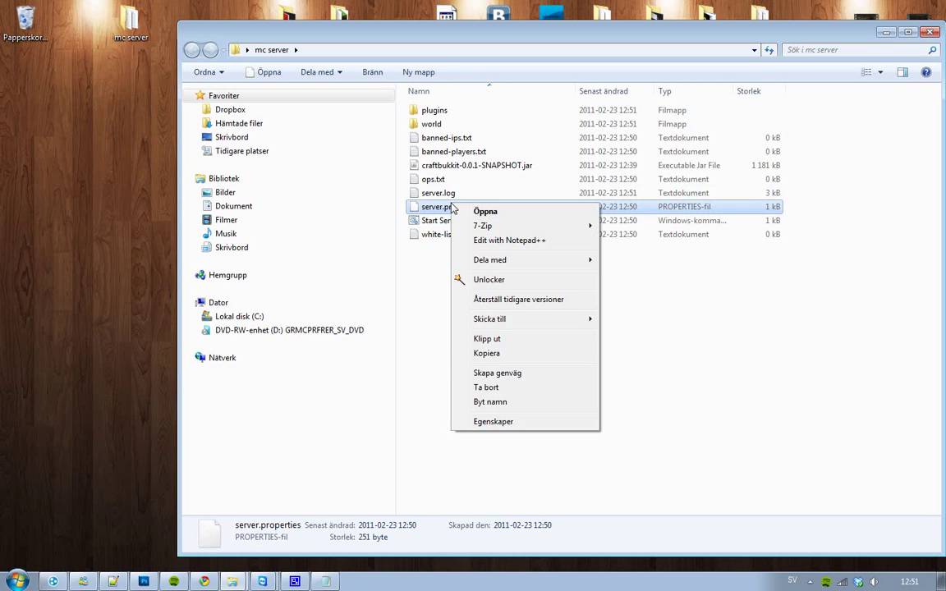
click(509, 241)
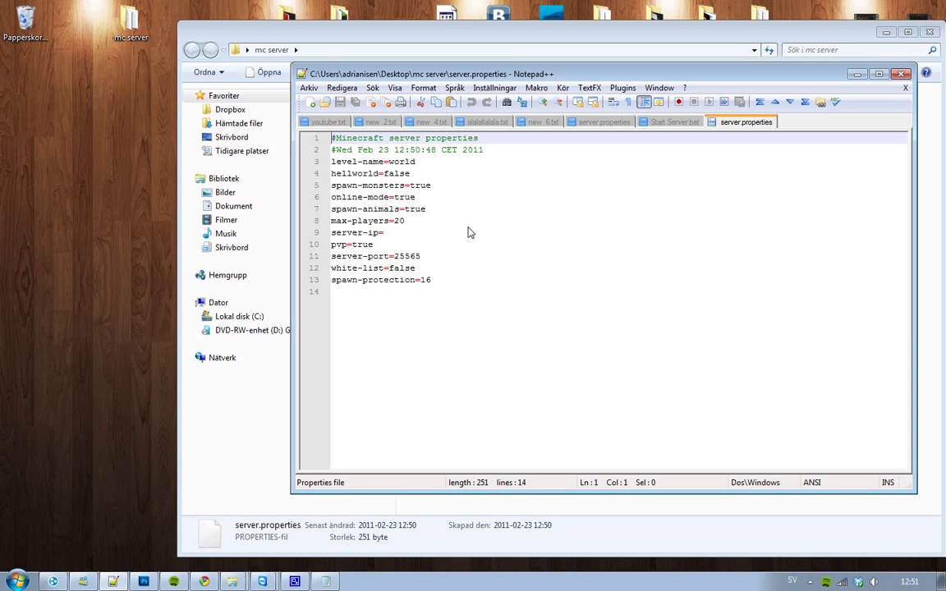
click(422, 165)
key(BackSpace)
key(BackSpace)
key(BackSpace)
key(BackSpace)
key(BackSpace)
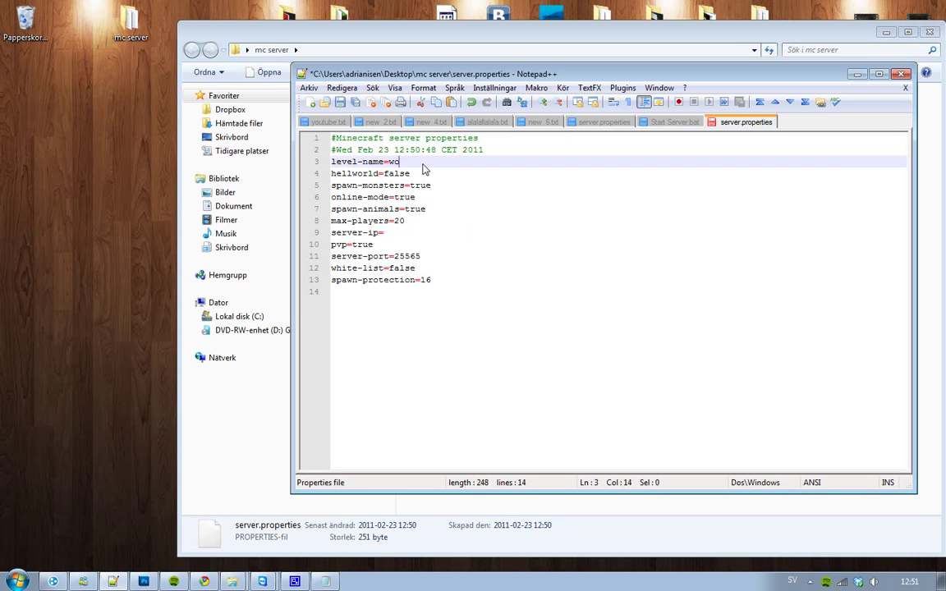
text(KaLKYLEN)
key(ctrl+s)
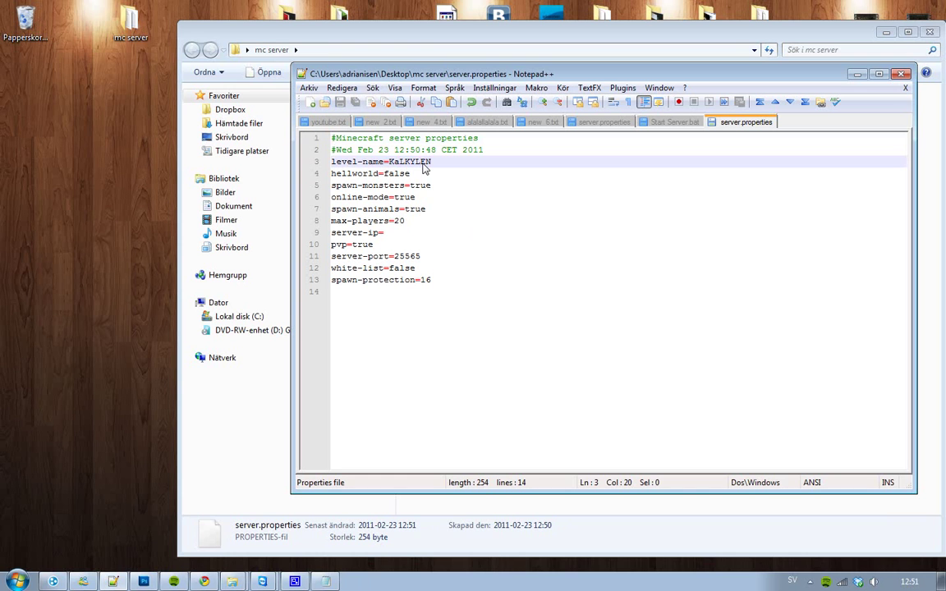
Step: Arrange the Hamachi and server.properties windows side by side and set server-ip to the Hamachi address 5.109.129.230
key(Down)
key(Down)
key(Down)
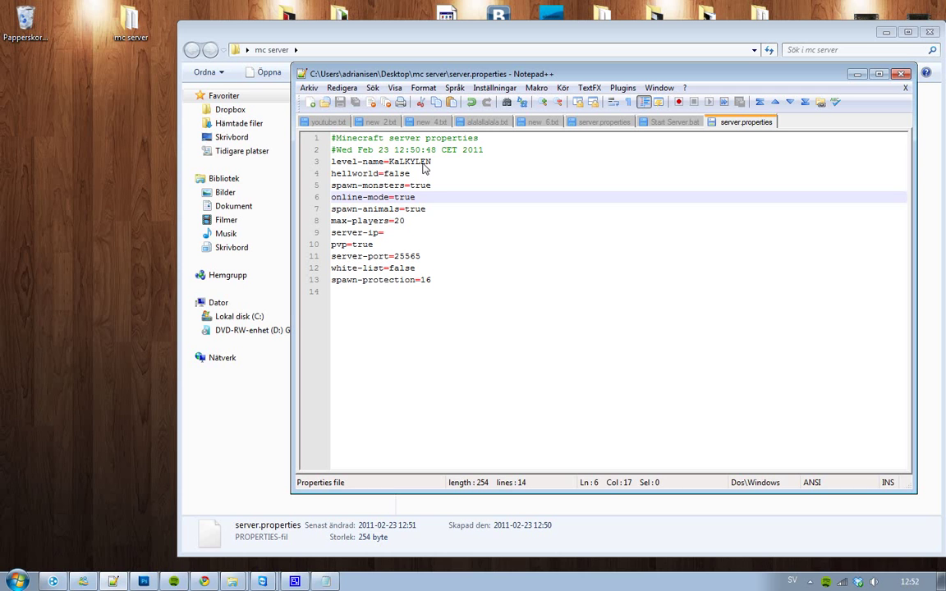
key(Down)
key(Down)
key(Down)
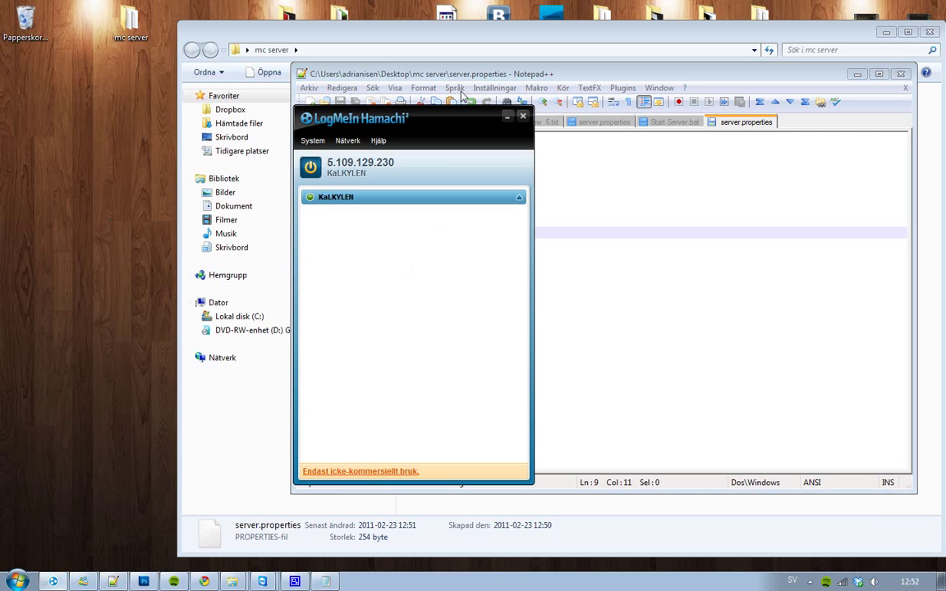
drag(383, 125, 770, 143)
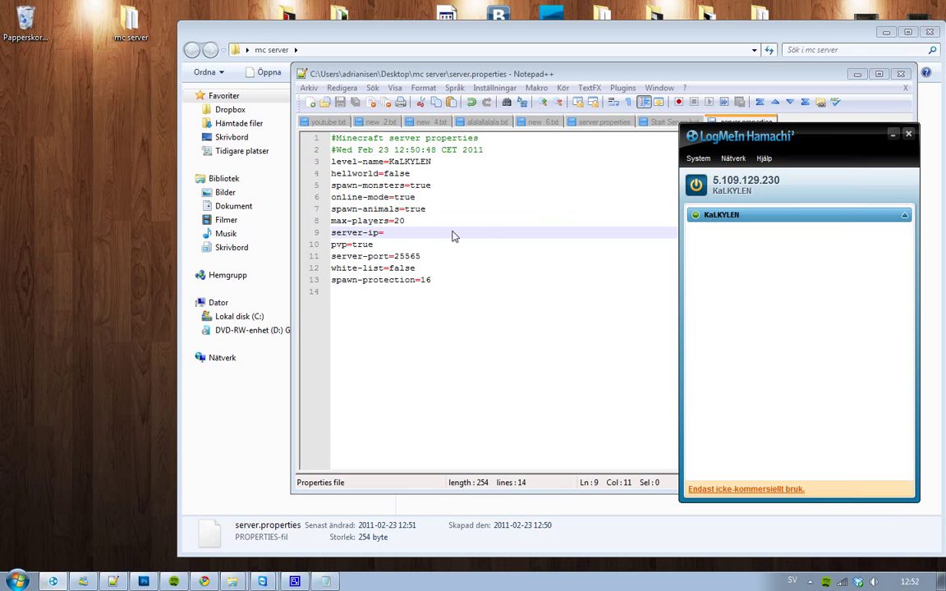
click(386, 236)
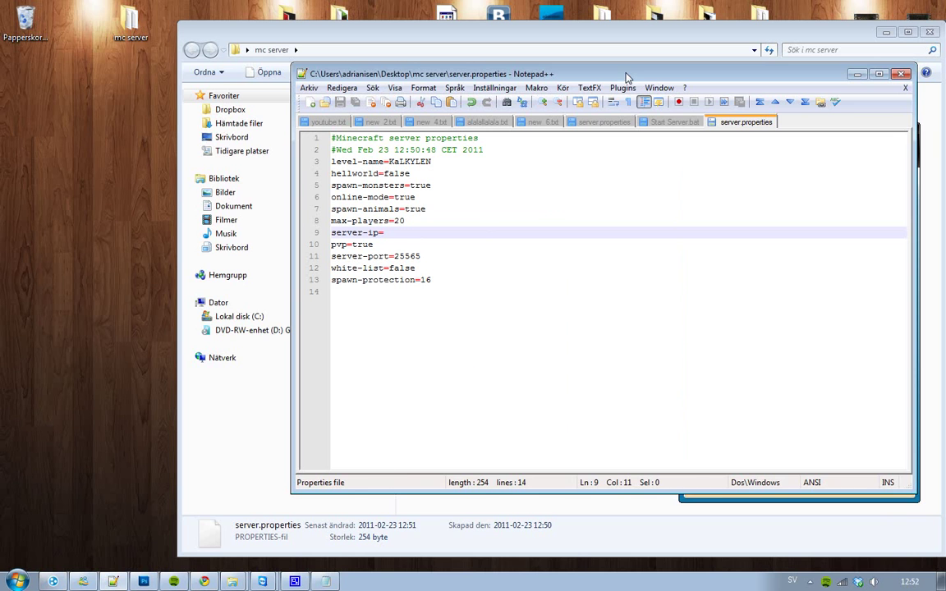
drag(626, 77, 365, 96)
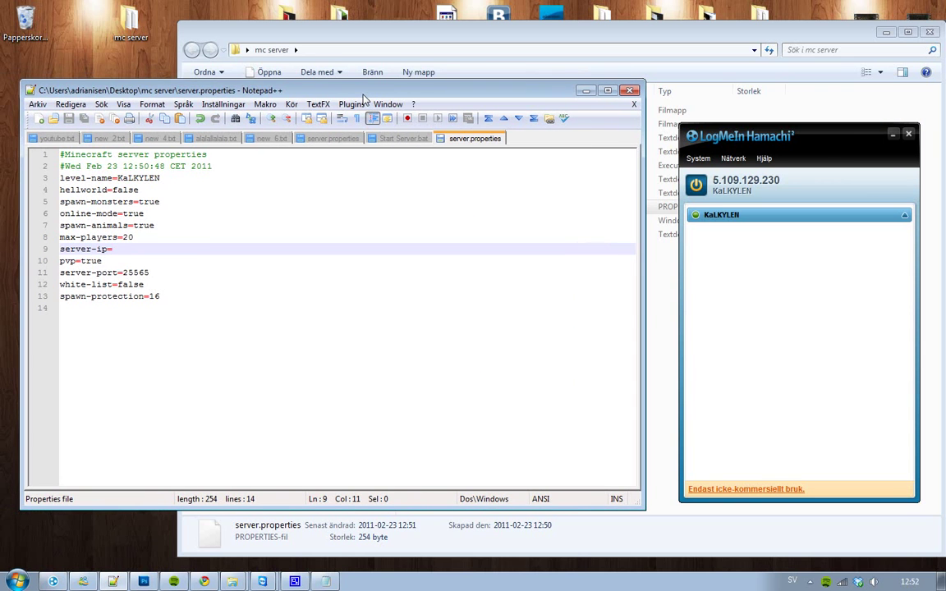
text(5.10)
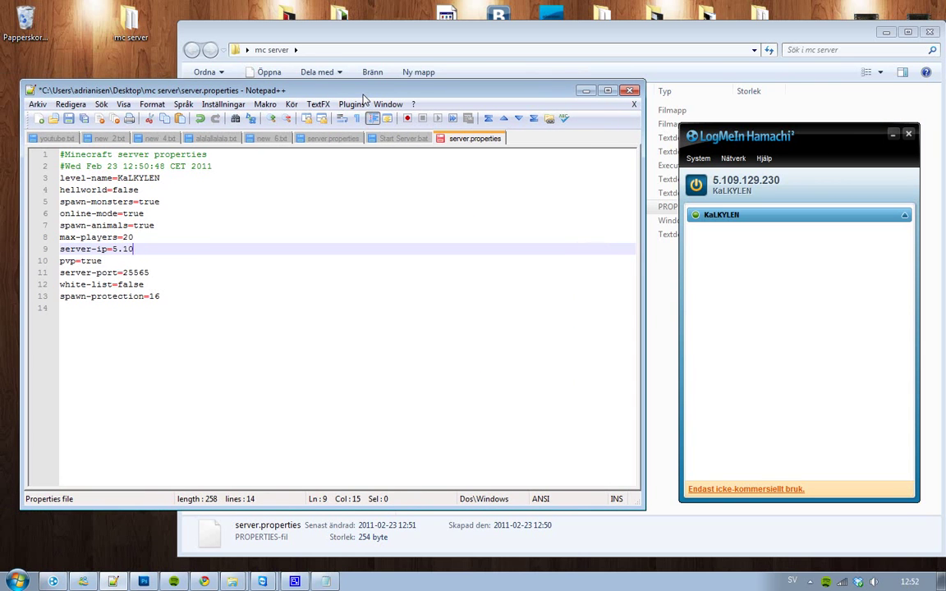
text(9.129.230)
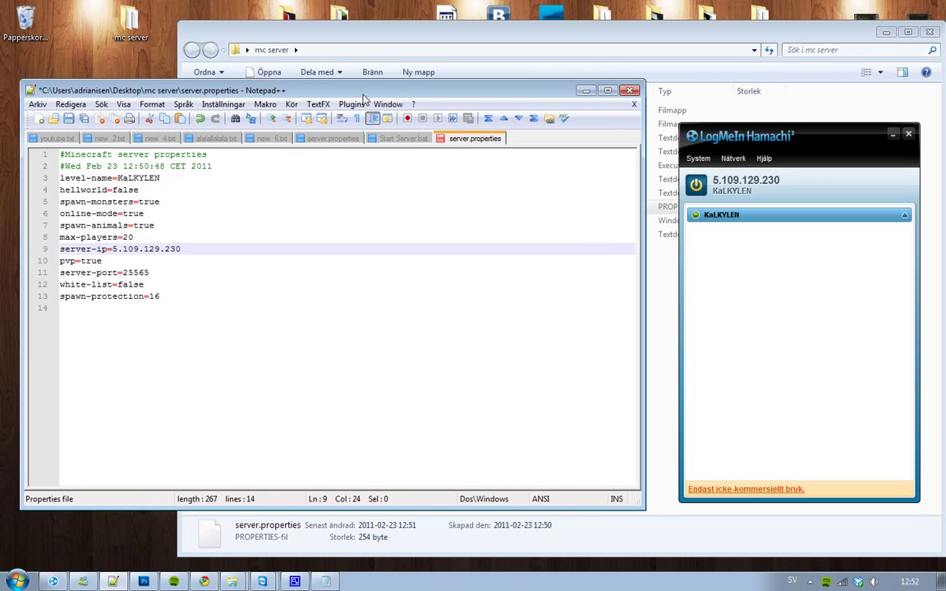